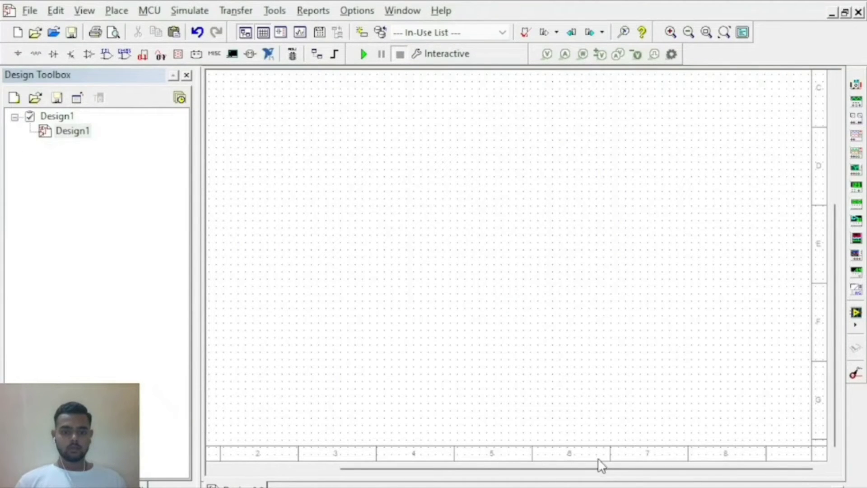
- Place four 1 kΩ resistors, R1 to R4, in a column near the upper part of the schematic sheet
drag(590, 469, 397, 480)
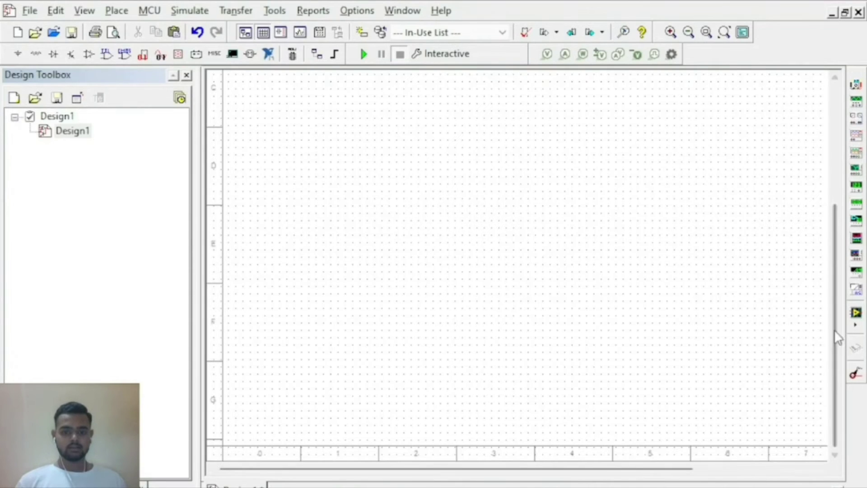
drag(835, 336, 842, 109)
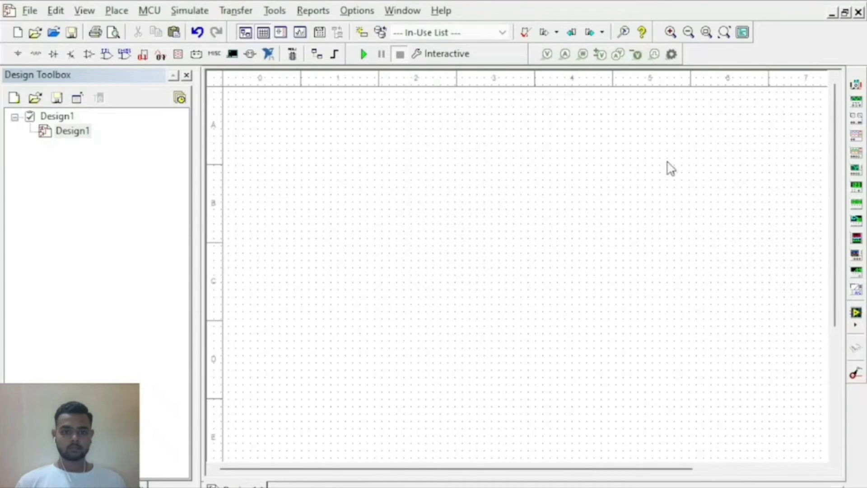
click(389, 151)
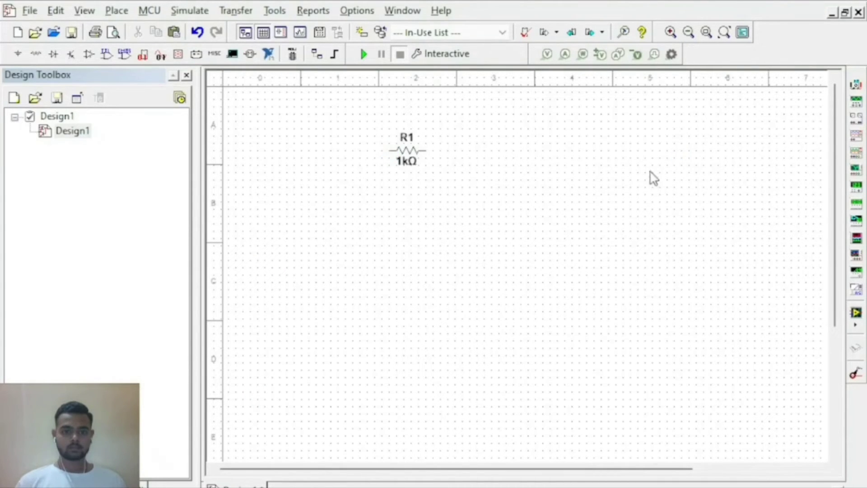
click(396, 184)
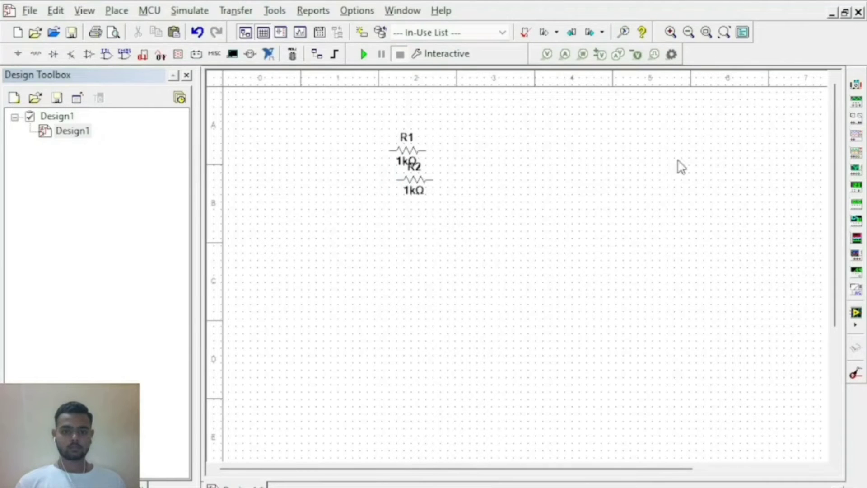
click(397, 208)
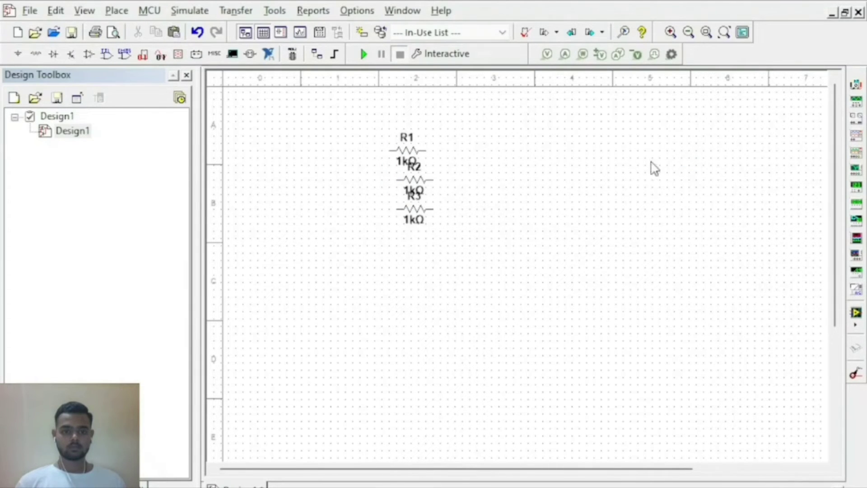
click(405, 246)
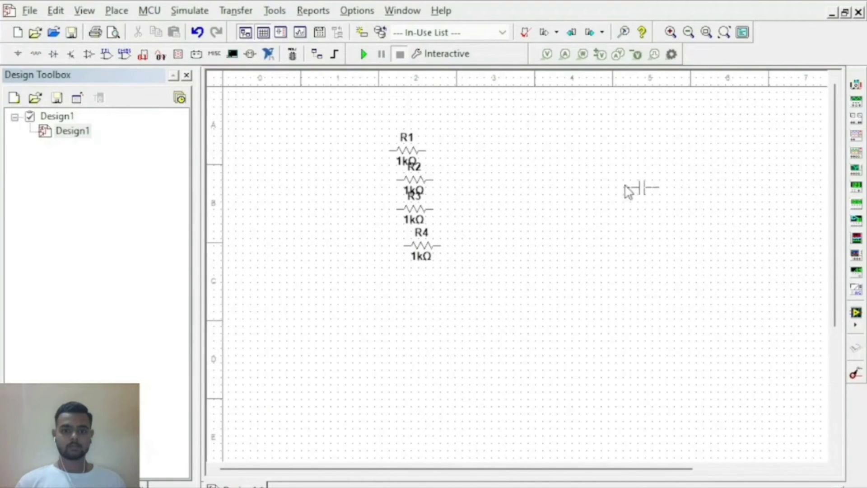
- Place two 1 µF capacitors, one above the other, to the right of the resistor column
click(530, 129)
click(656, 164)
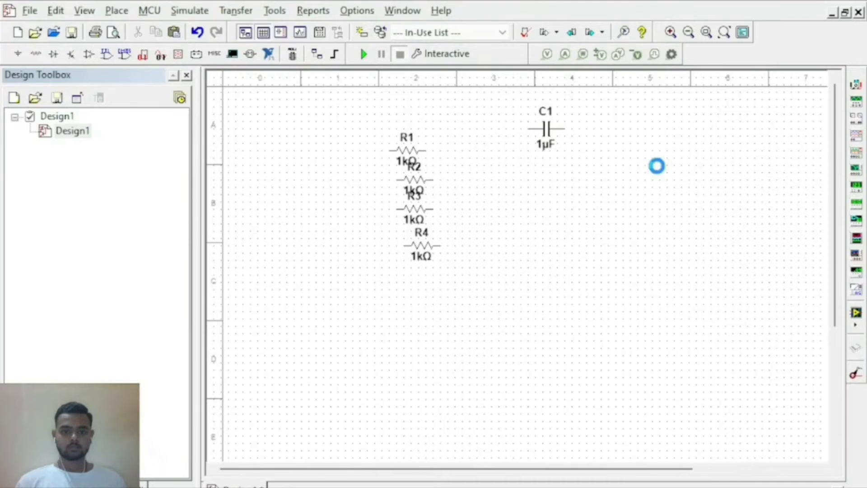
click(532, 180)
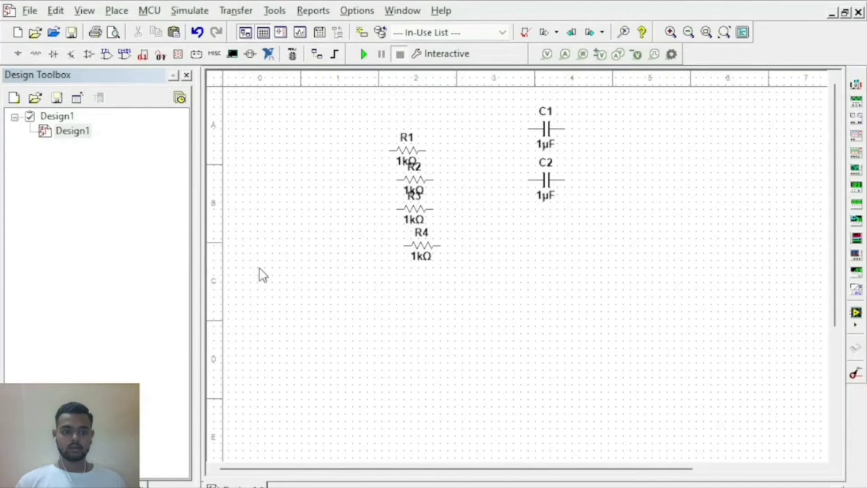
- Place two LEDs, one above the other, to the left of the resistor column
key(ctrl+v)
click(283, 247)
key(ctrl+v)
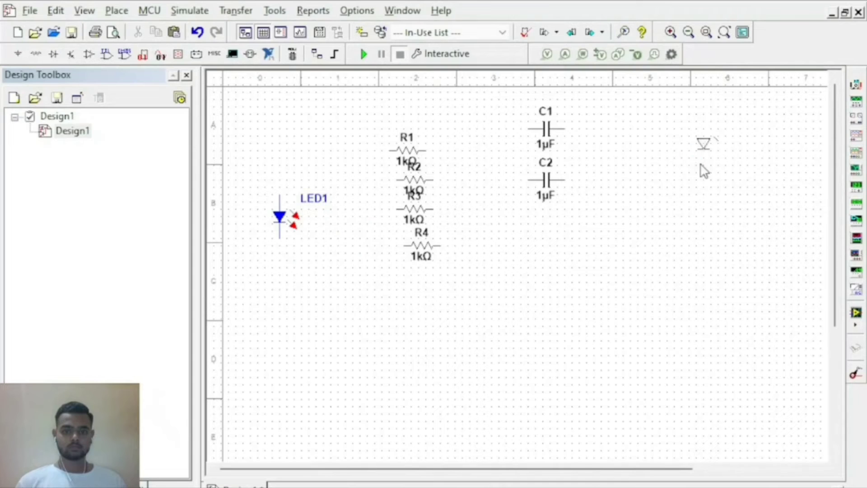
click(275, 304)
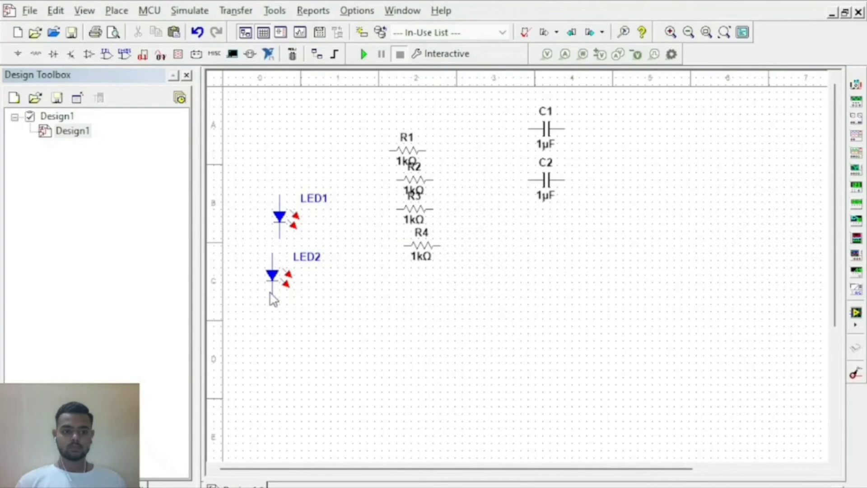
- Place two BC547BG transistors, one above the other, to the right of the capacitors
key(ctrl+v)
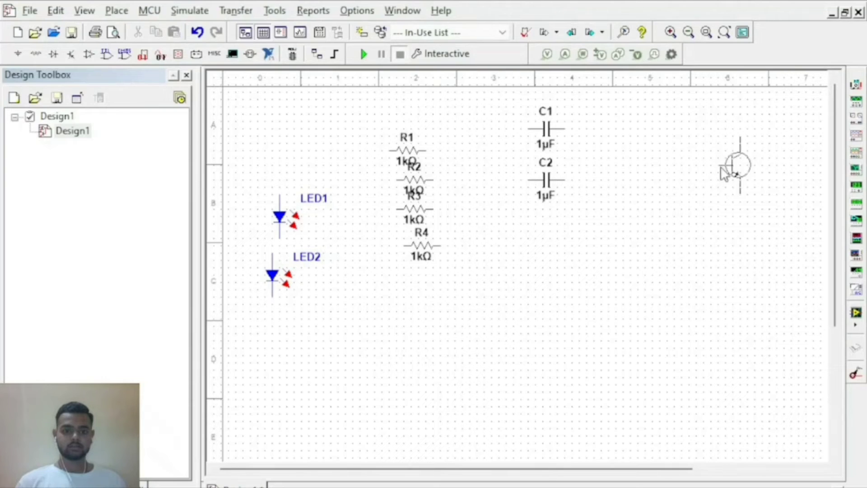
key(Escape)
click(631, 146)
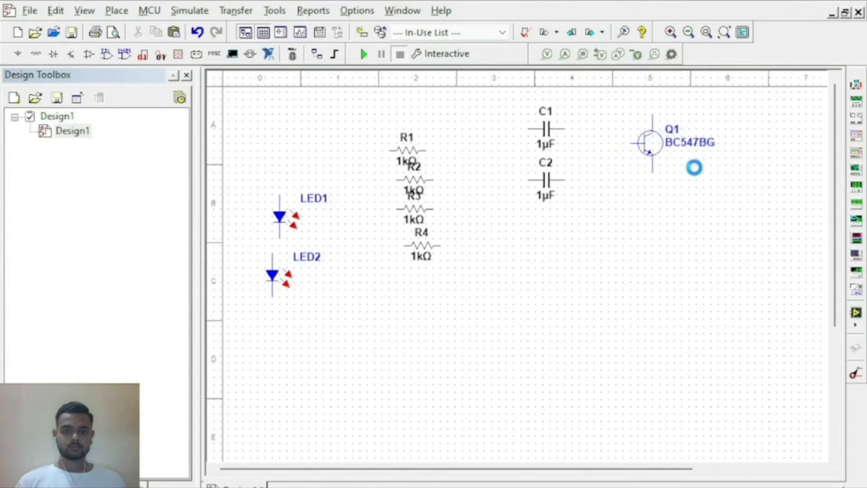
key(Escape)
click(639, 238)
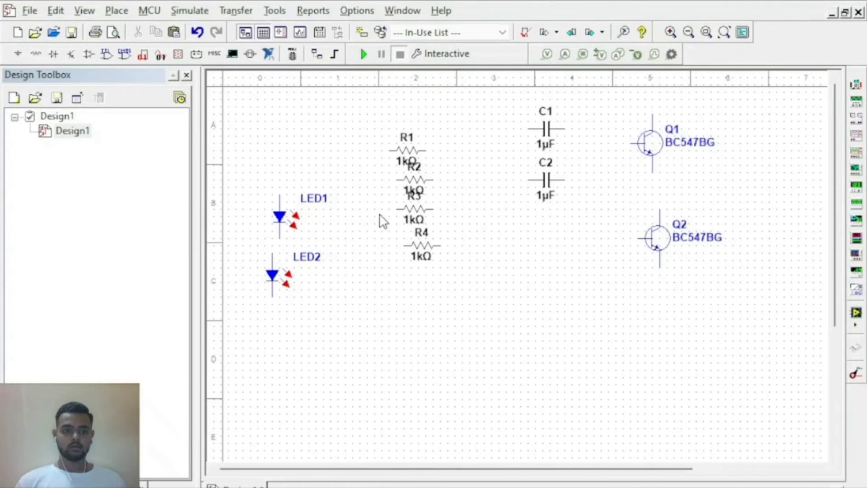
- Place a 12 V battery to the right of the transistors and a ground symbol below it
key(ctrl+v)
click(776, 168)
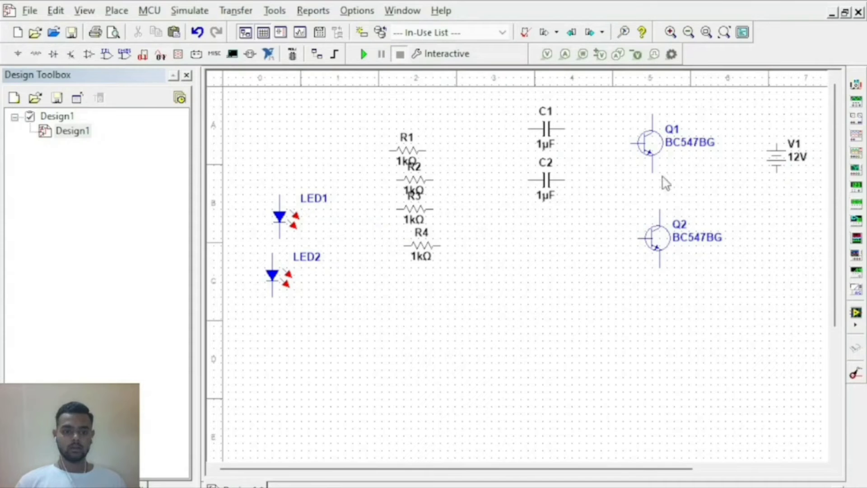
key(ctrl+shift+w)
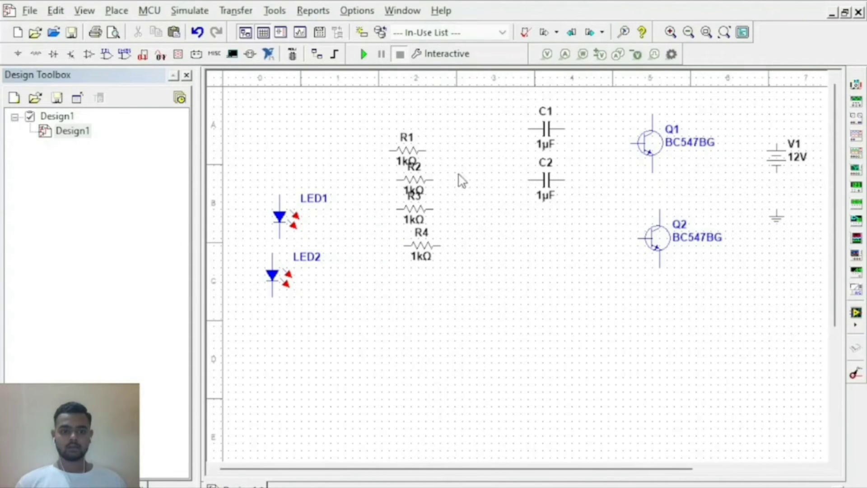
drag(419, 257, 375, 396)
click(424, 248)
key(ctrl+z)
- Move resistors R4, R3 and R2 down into a row in the empty area of the sheet, leaving R1 in place
click(432, 253)
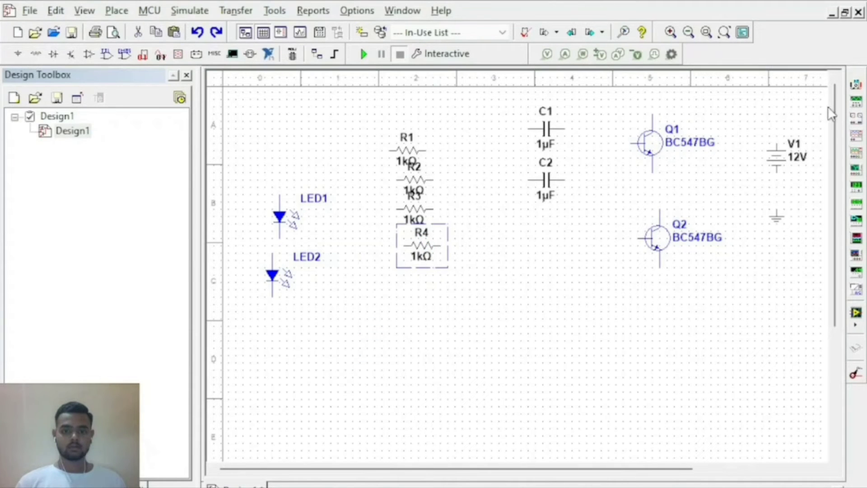
drag(429, 251, 321, 367)
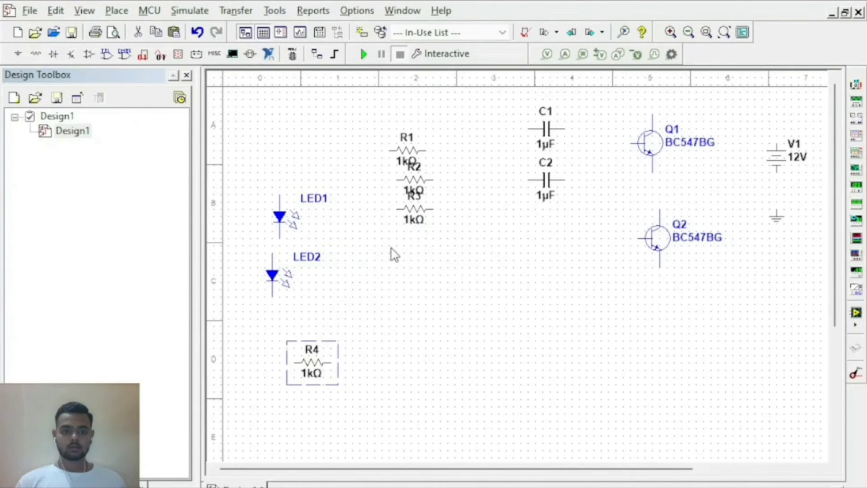
drag(417, 212, 380, 371)
drag(413, 182, 428, 373)
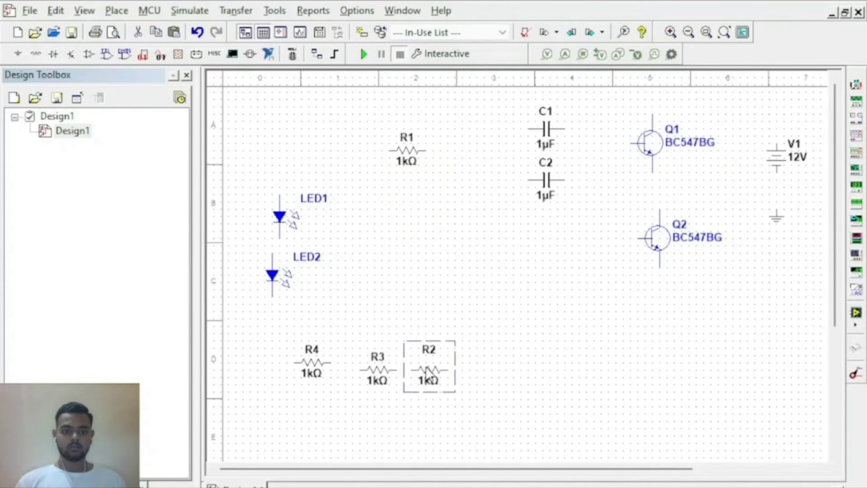
- Rotate R1 and R2 to vertical and place R2 beside R1 to start the upper resistor row
click(406, 153)
key(ctrl+r)
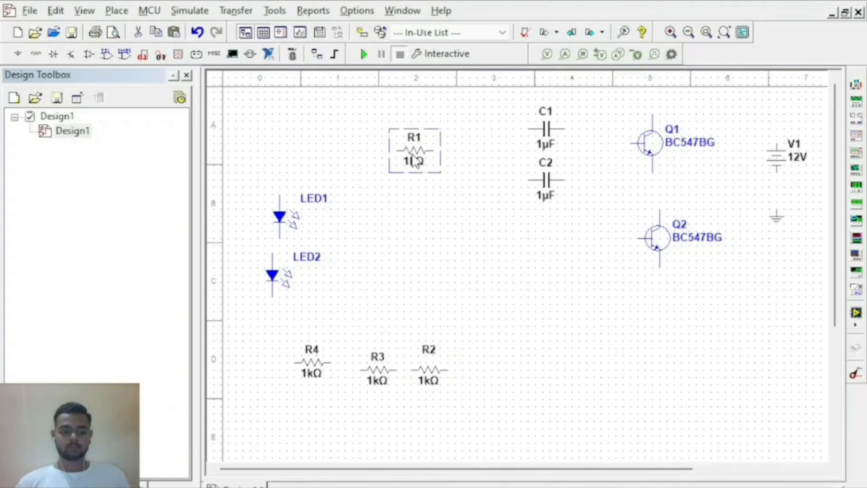
click(372, 286)
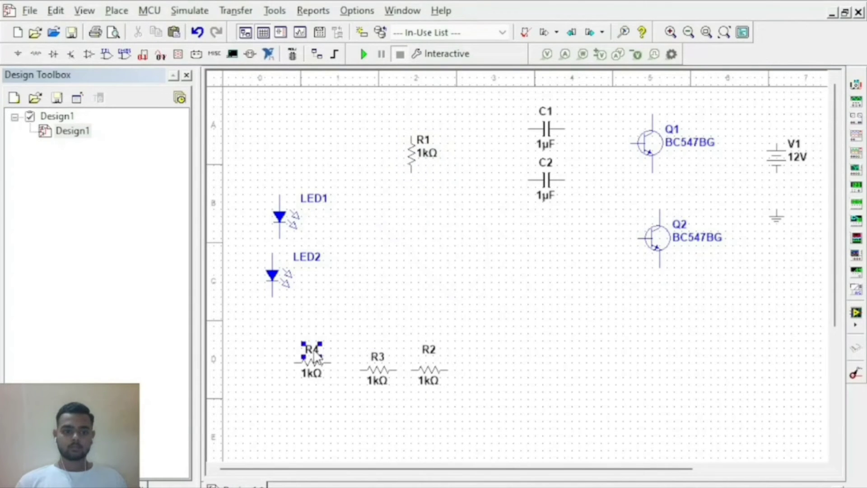
click(432, 372)
click(430, 355)
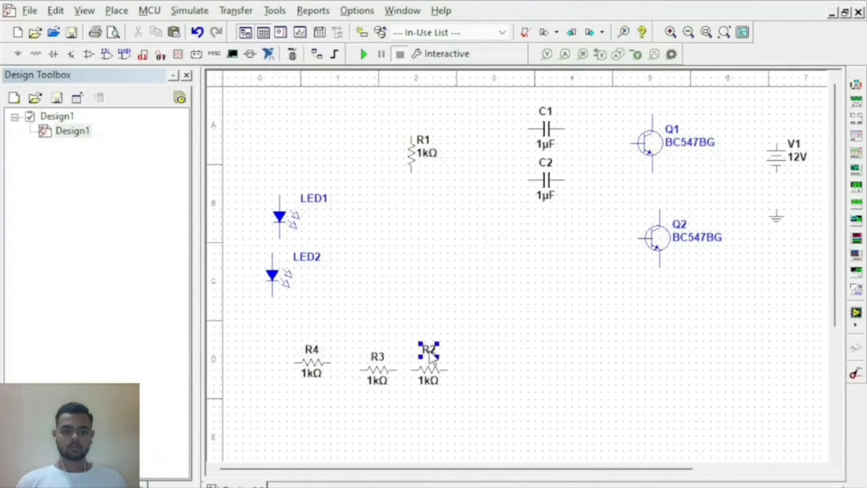
click(432, 370)
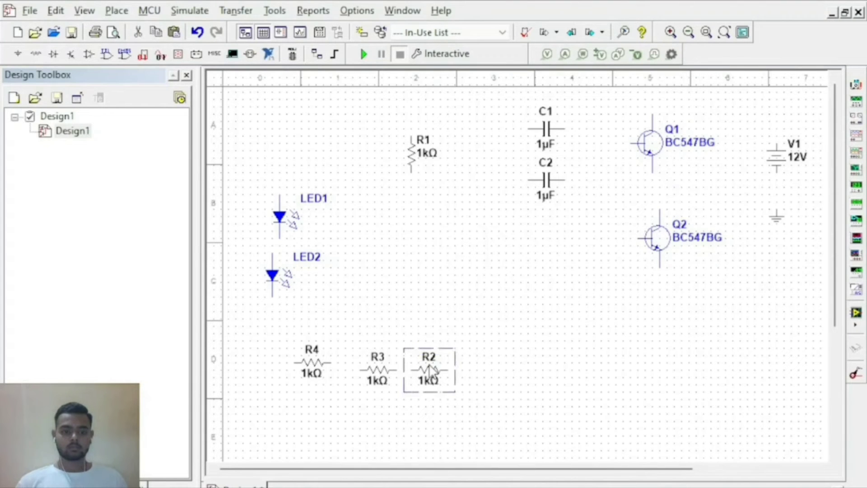
key(ctrl+r)
drag(429, 377, 469, 166)
click(461, 300)
- Move C1 and C2 down out of the way, then rotate R3 to vertical and place it to the right of R2
drag(555, 136, 627, 346)
drag(552, 186, 552, 419)
click(377, 373)
key(ctrl+r)
drag(373, 379, 548, 163)
- Move Q1 down to the lower area, and rotate R4 to vertical and place it to the right of R3
drag(650, 159, 438, 416)
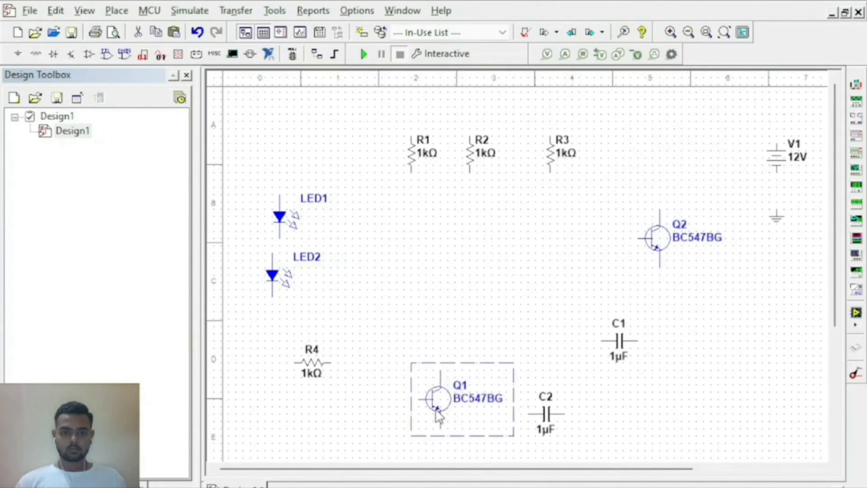
click(311, 351)
click(321, 368)
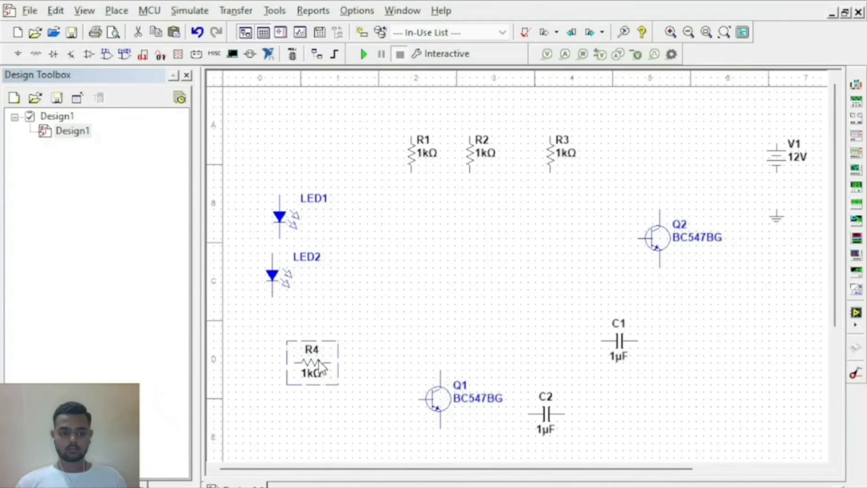
key(ctrl+r)
drag(320, 366, 610, 157)
click(553, 228)
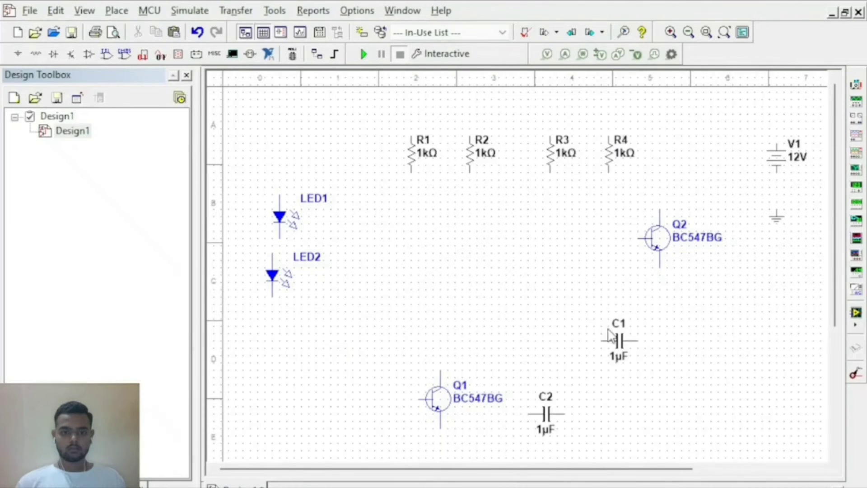
- Position C1 below and between R1 and R2, and C2 below and between R3 and R4
drag(622, 345, 452, 229)
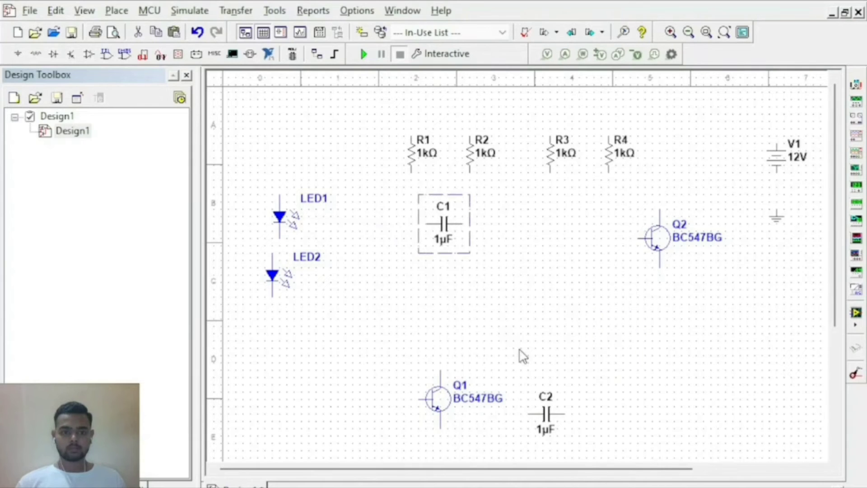
drag(552, 412, 582, 228)
click(584, 261)
- Place Q2 below R4, and flip Q1 horizontally and place it below R1 so the transistor bases face each other
drag(654, 240, 603, 322)
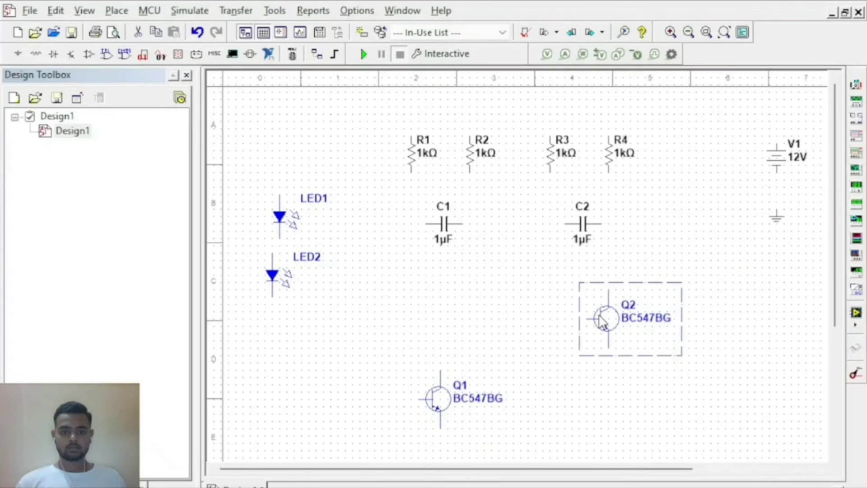
click(522, 401)
click(438, 399)
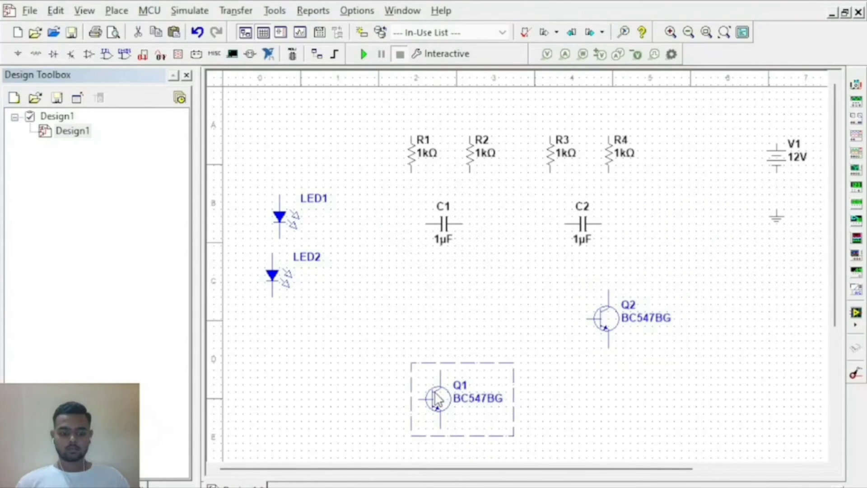
key(alt+x)
drag(437, 395, 413, 334)
click(540, 386)
- Move the 12 V battery V1 to the right of R4, in line with the resistor row
drag(778, 168, 698, 164)
click(693, 206)
click(700, 154)
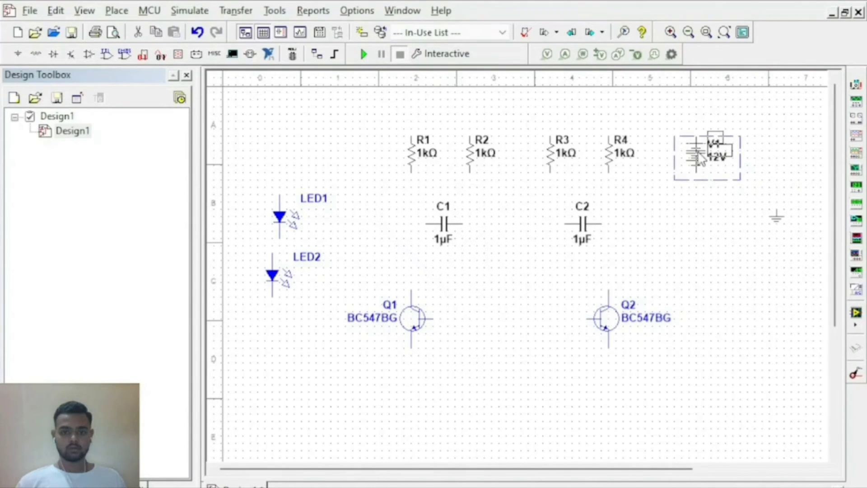
click(693, 201)
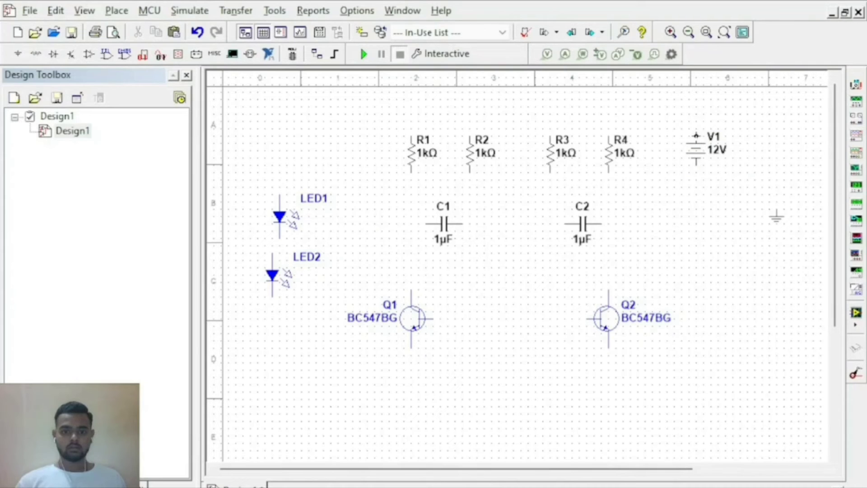
- Wire the positive terminal of V1 to the upper ends of R1, R2, R3 and R4 as a common supply rail
click(696, 135)
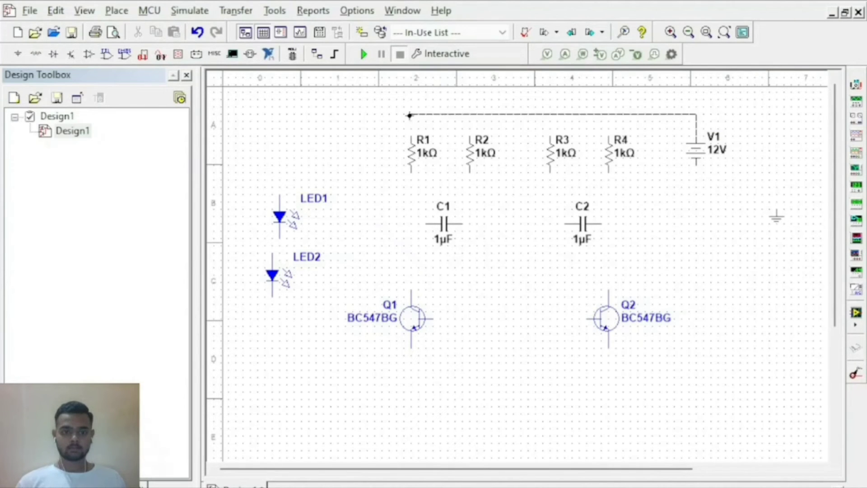
click(411, 134)
click(467, 135)
click(469, 107)
click(551, 134)
click(550, 107)
click(607, 107)
- Place the ground symbol beside V1 and wire it to the battery's negative terminal
key(ctrl+v)
click(740, 181)
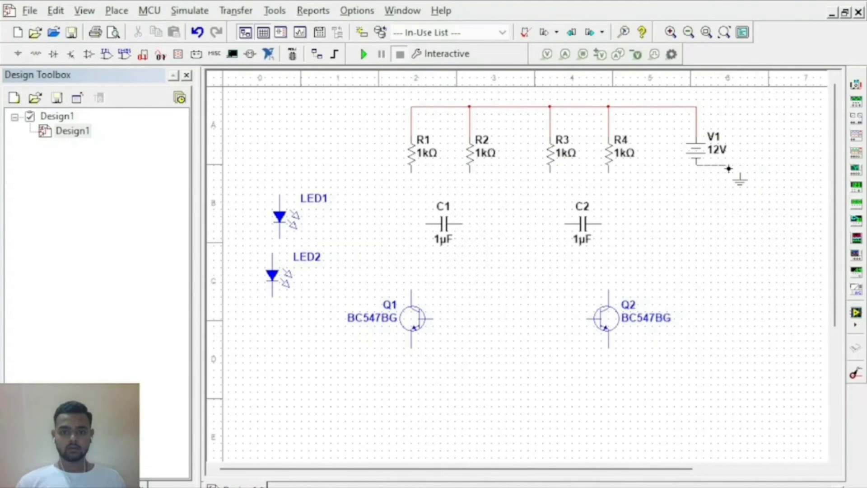
click(740, 173)
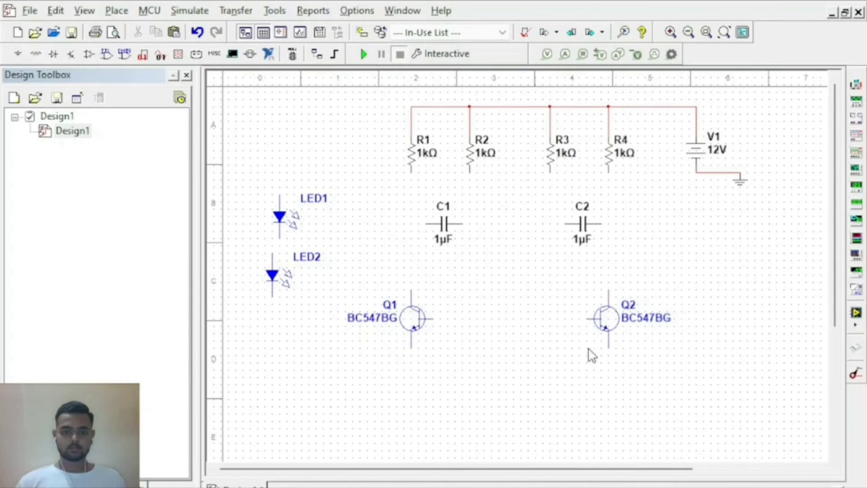
- Wire the emitter of Q1 to the emitter of Q2 below the transistors
click(411, 347)
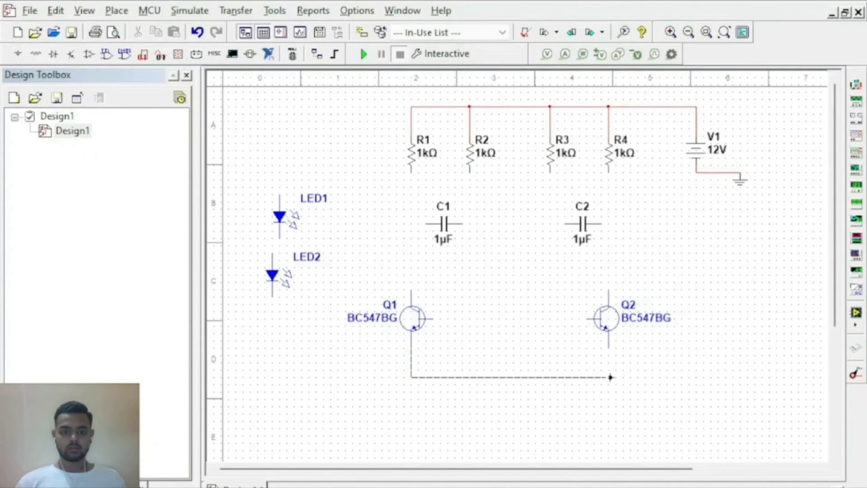
click(608, 349)
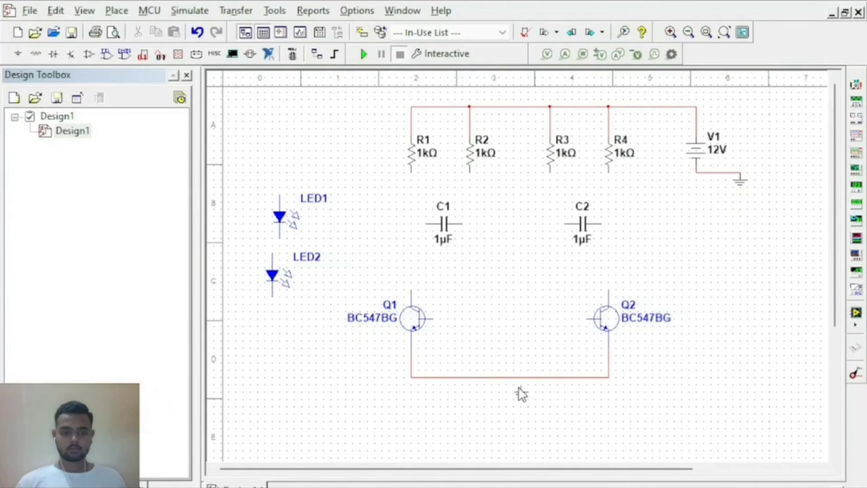
- Attach the ground symbol to the wire joining the emitters, and move LED1 beside C1 and LED2 beside C2 on their outer sides
click(513, 379)
drag(280, 219, 362, 216)
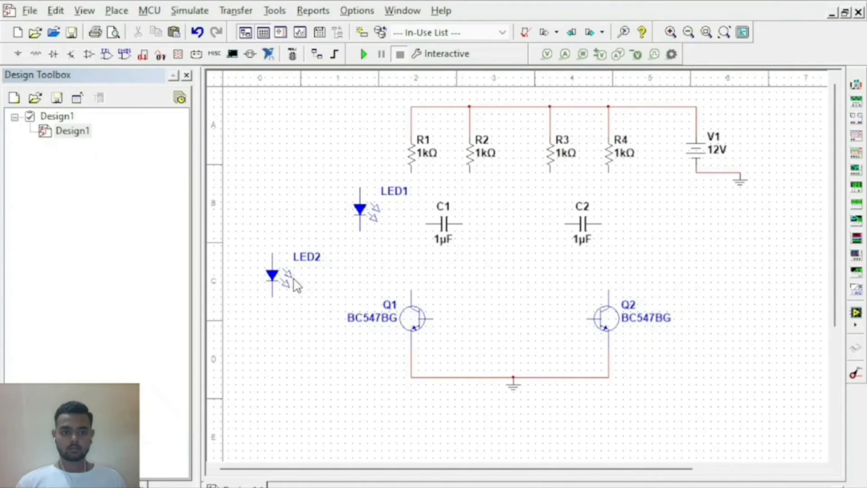
drag(273, 278, 646, 209)
click(681, 278)
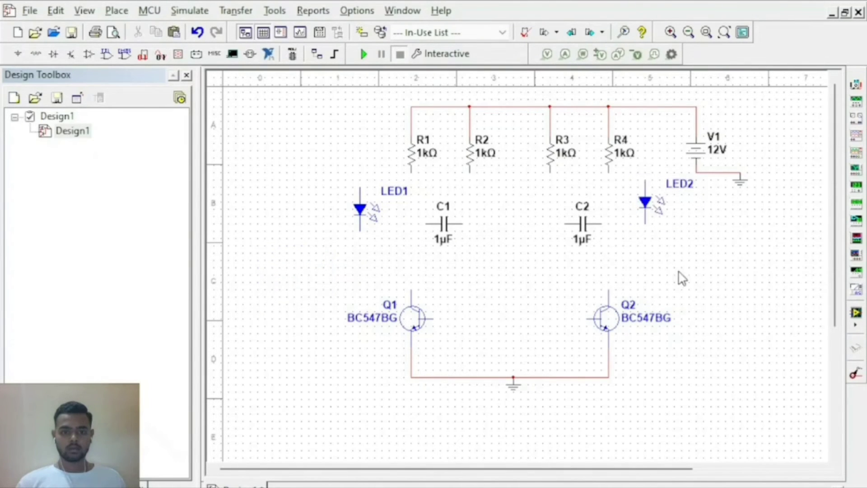
- Rename resistors R1, R4, R2 and R3 as RC1, RC2, RB1 and RB2 respectively
click(420, 140)
click(419, 145)
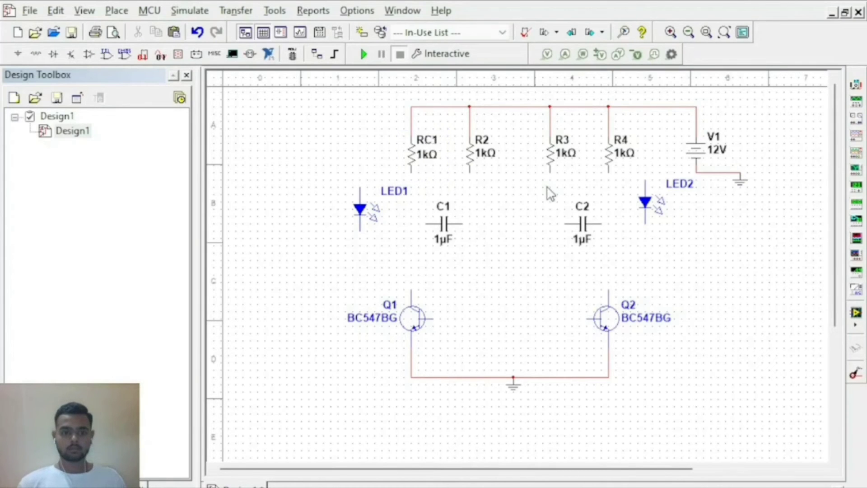
click(620, 142)
click(620, 140)
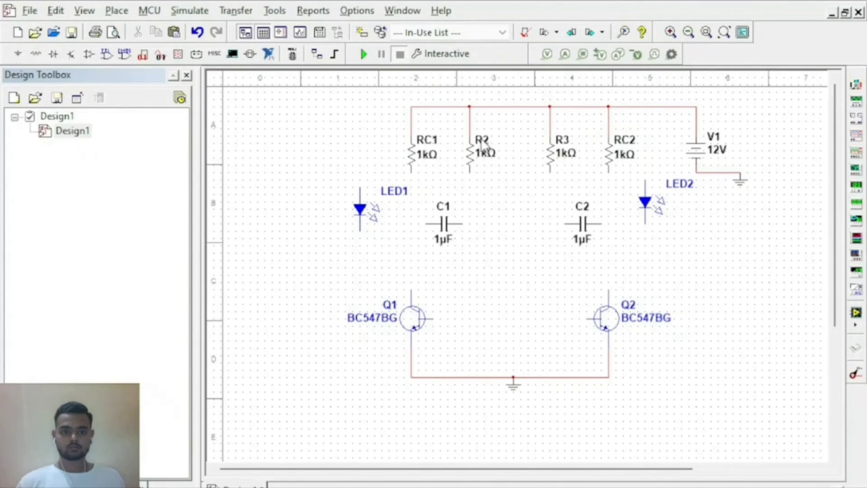
click(480, 139)
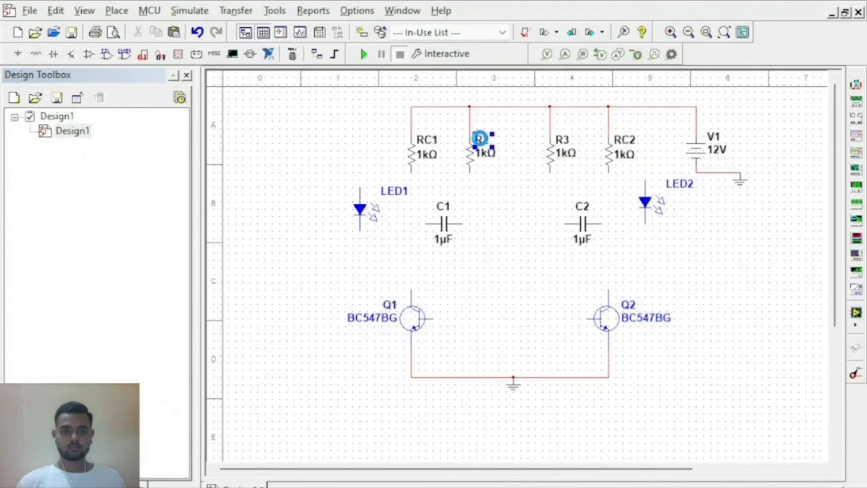
click(480, 149)
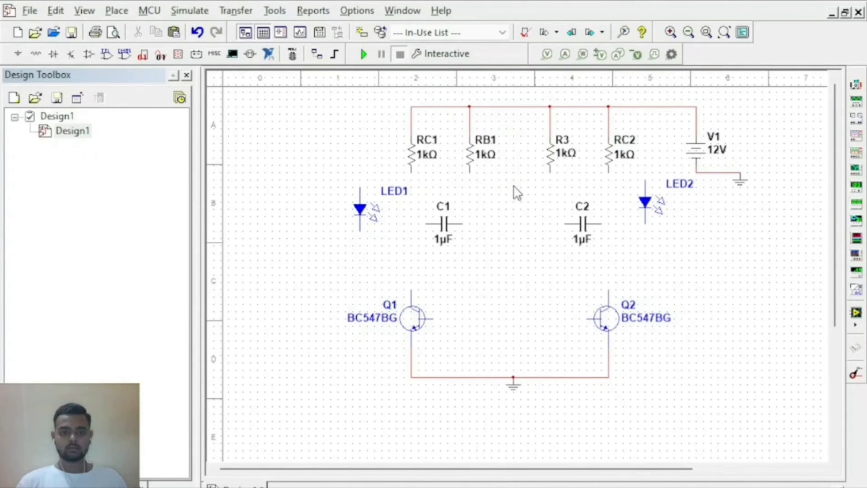
click(563, 140)
double_click(561, 135)
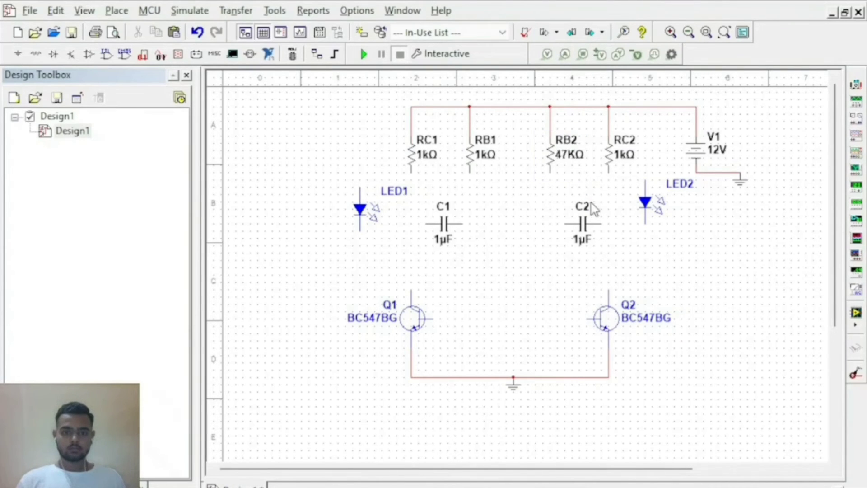
- Set resistors RB1 and RB2 to 47 kΩ and capacitors C1 and C2 to 47 nF
click(570, 156)
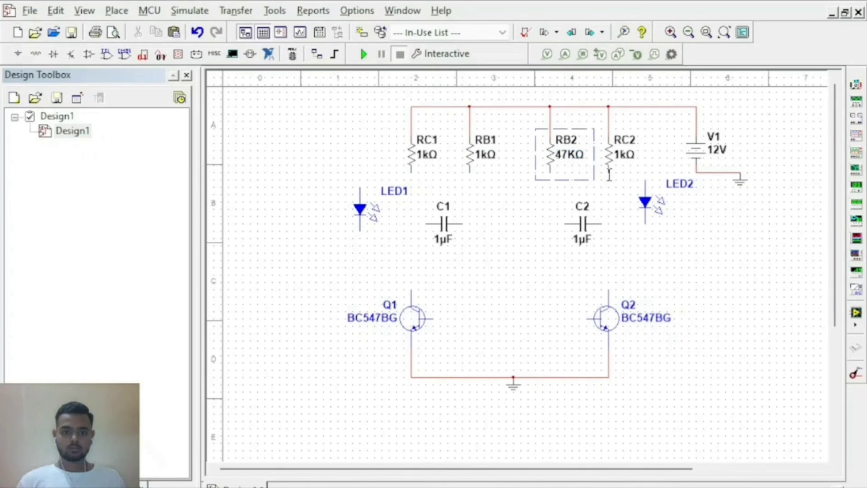
click(623, 181)
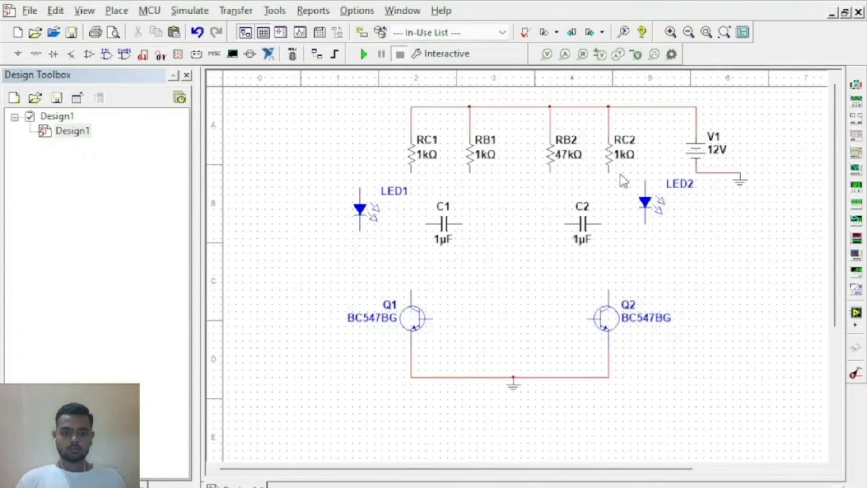
click(494, 159)
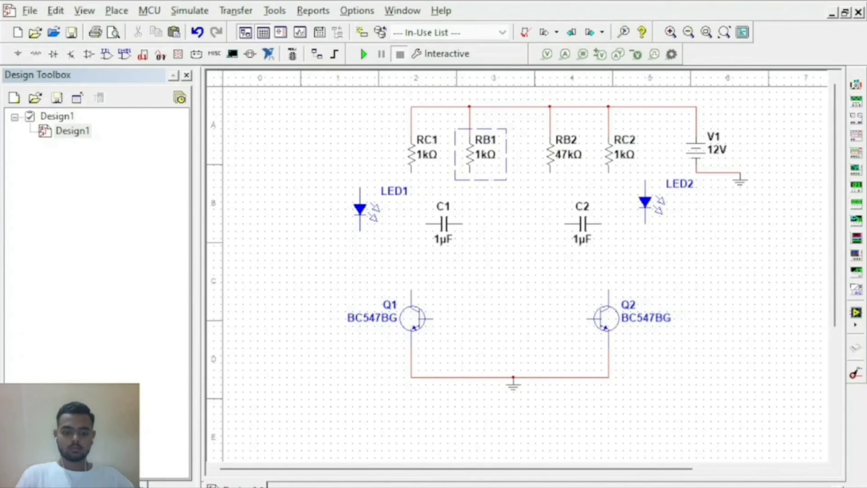
click(625, 173)
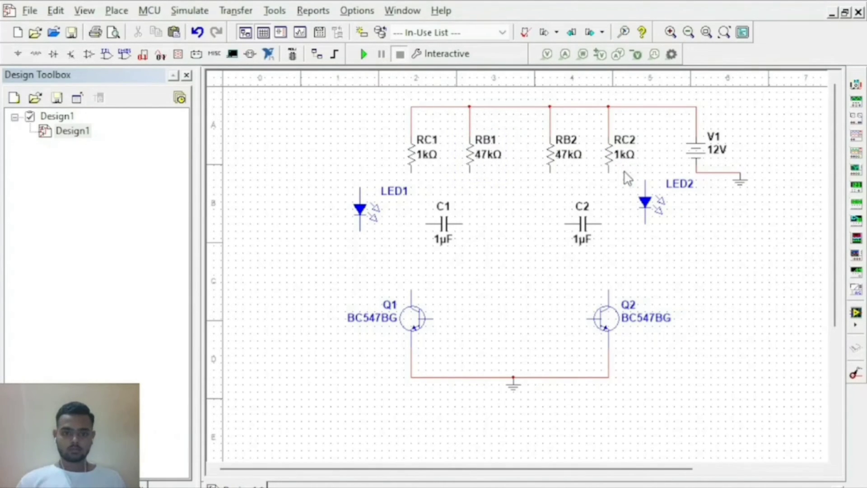
click(582, 247)
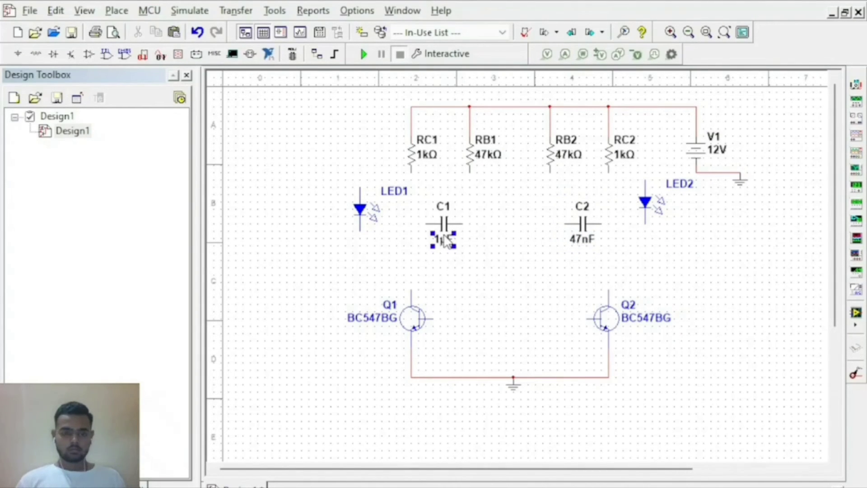
click(445, 241)
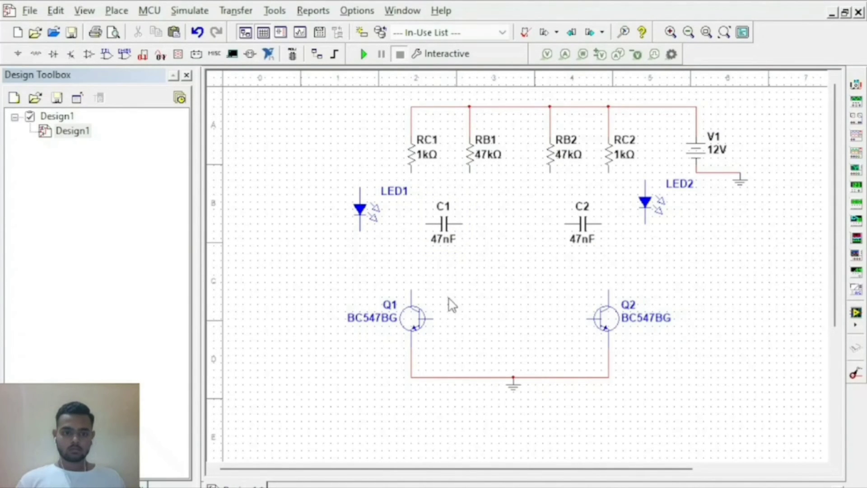
drag(395, 192, 330, 198)
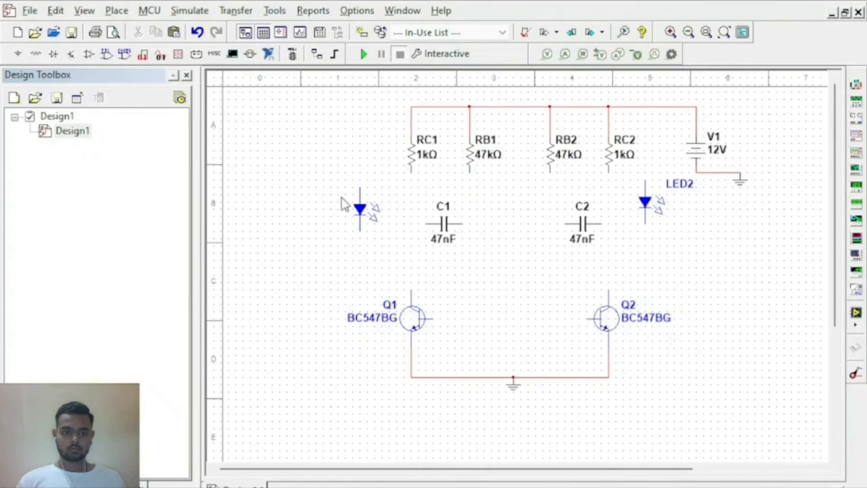
click(334, 195)
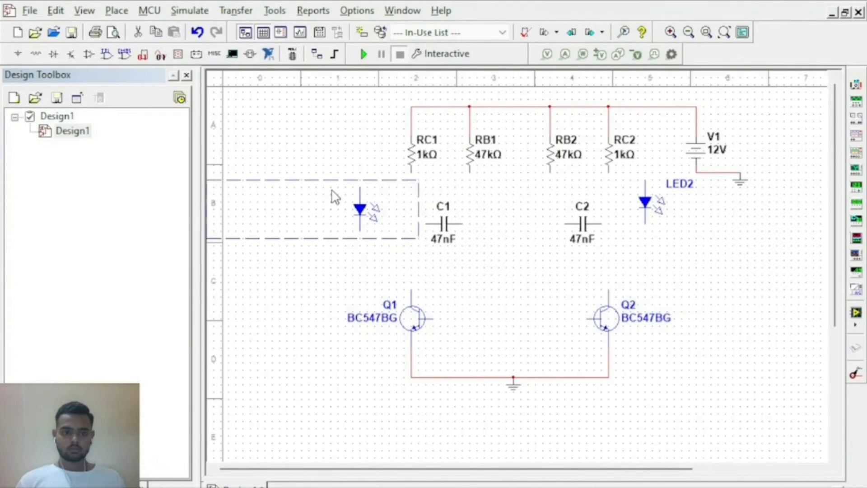
key(ctrl+z)
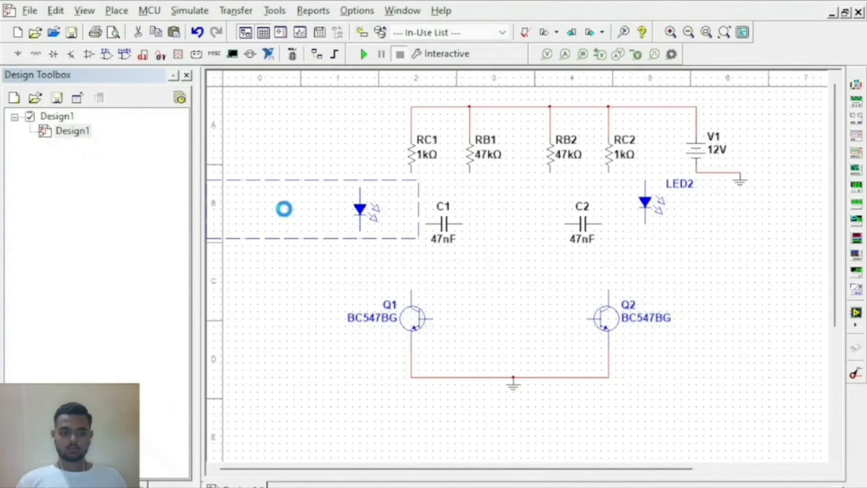
- Move the LED1 label to the left of its diode symbol
drag(398, 193, 338, 201)
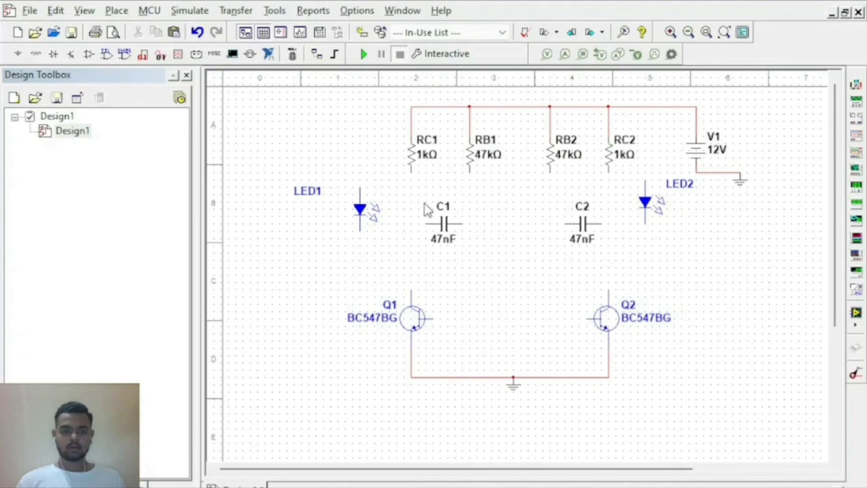
- Wire the lower end of RC1 to the anode of LED1 and the lower end of RC2 to the anode of LED2
click(411, 173)
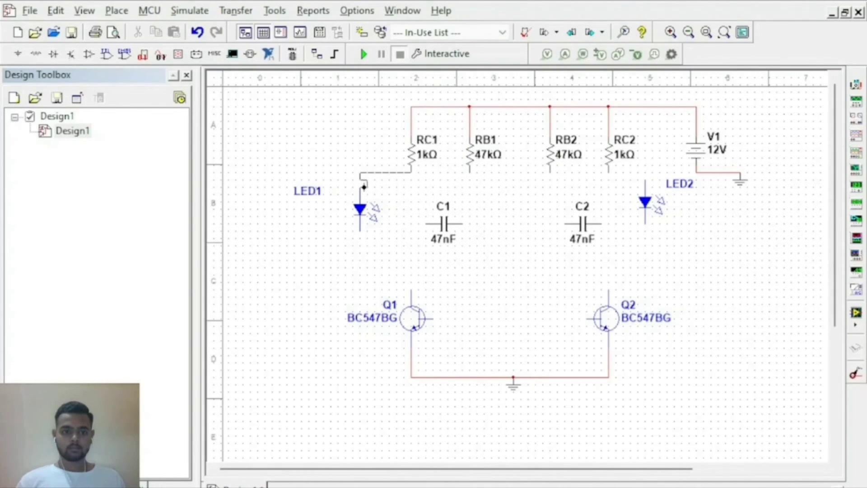
click(361, 186)
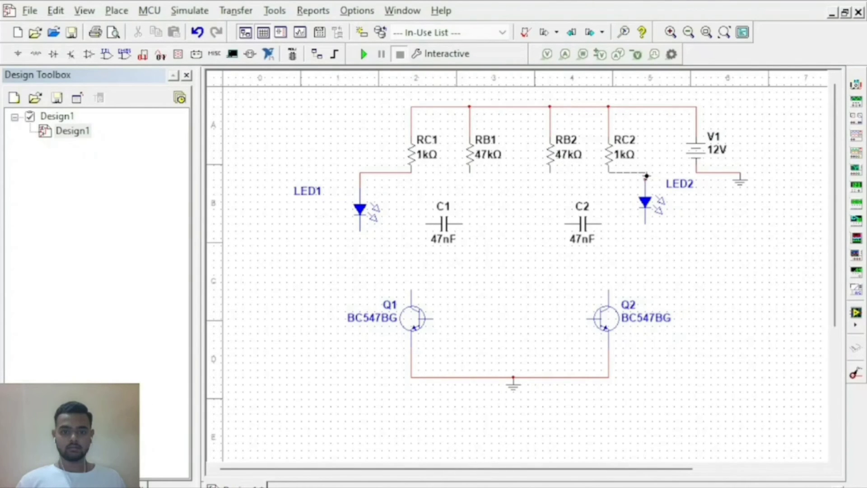
click(646, 179)
- Wire each LED's cathode to the outer terminal of its neighbouring capacitor, and shift LED1 up so its wire to C1 runs straight
click(603, 223)
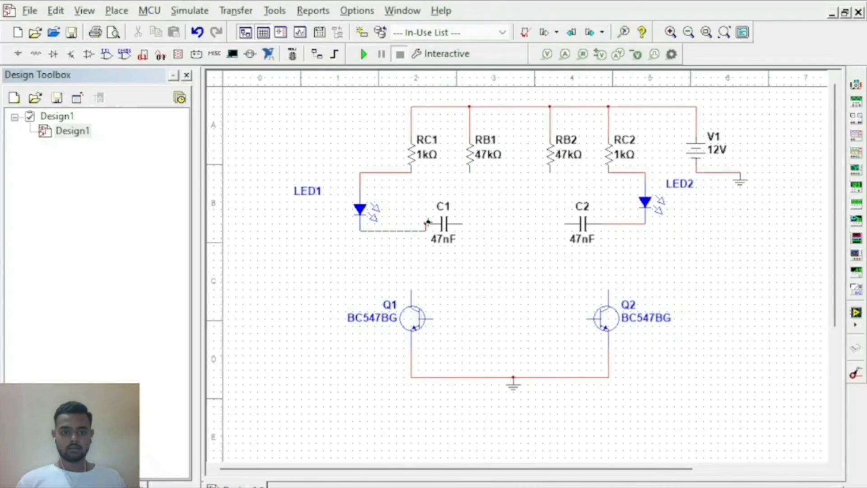
click(426, 222)
click(360, 209)
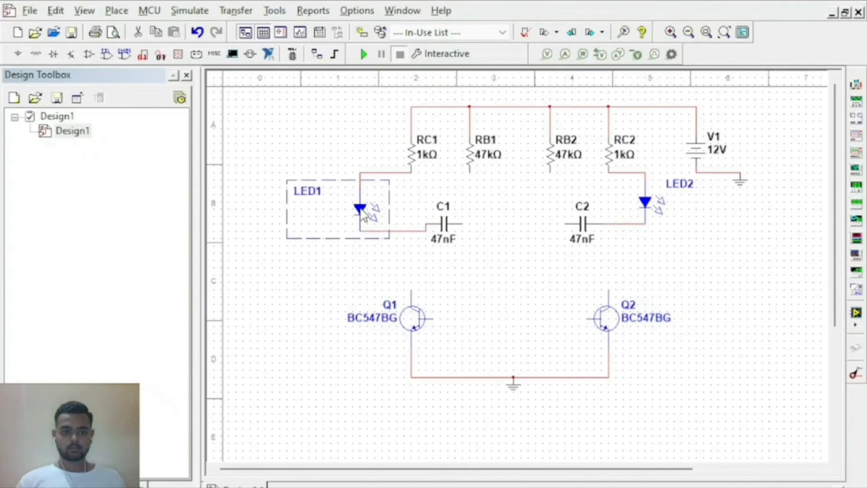
drag(360, 209, 360, 201)
click(340, 238)
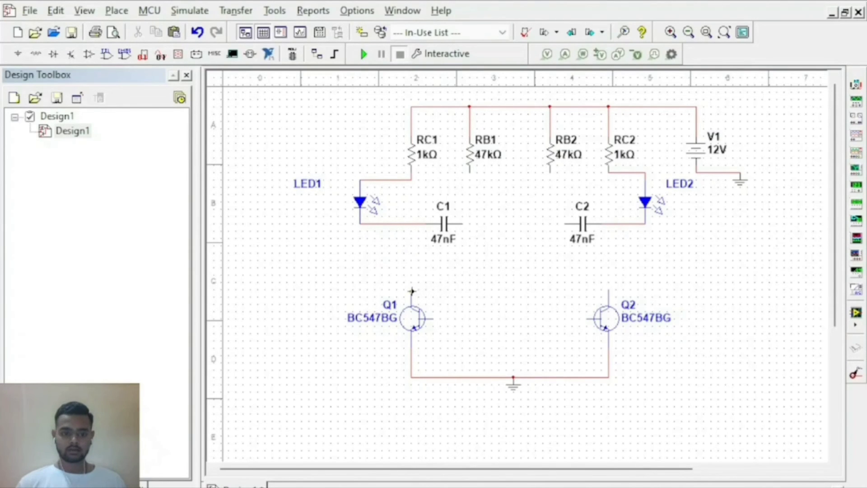
- Wire the collector of Q1 to the LED1–C1 wire and the collector of Q2 to the LED2–C2 wire
click(407, 279)
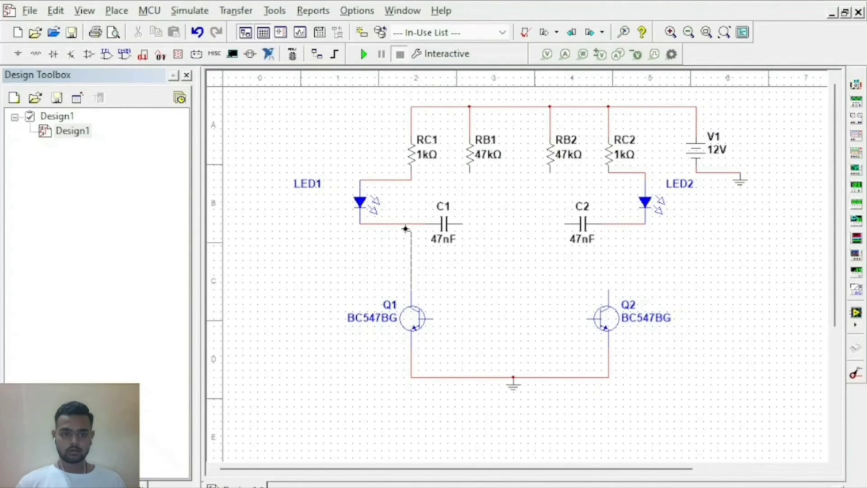
click(411, 223)
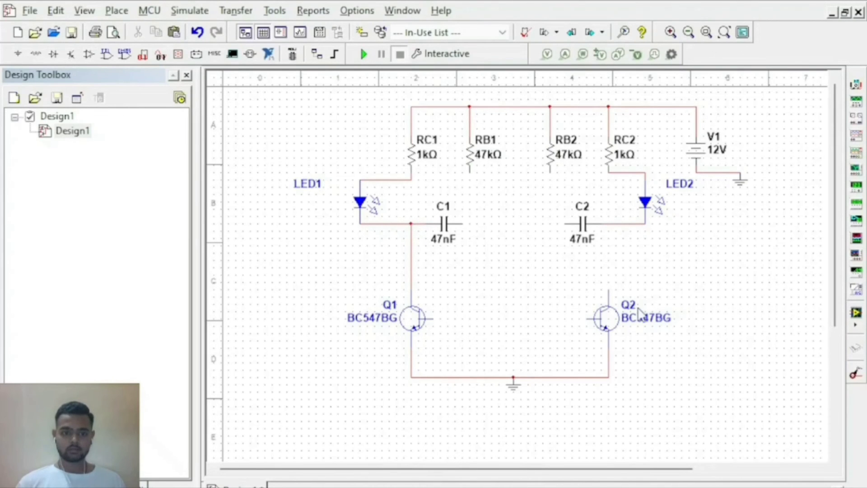
click(609, 292)
click(609, 224)
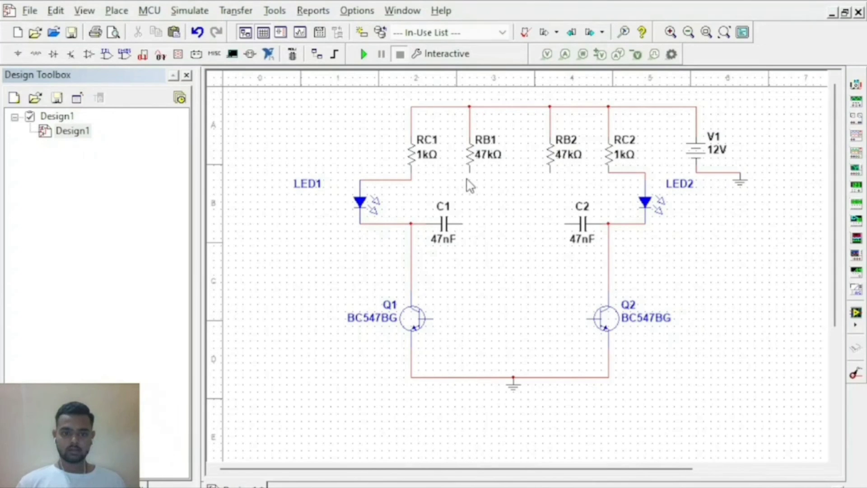
- Cross-wire the lower end of RB1 to C2's inner terminal and the lower end of RB2 to C1's inner terminal
click(468, 172)
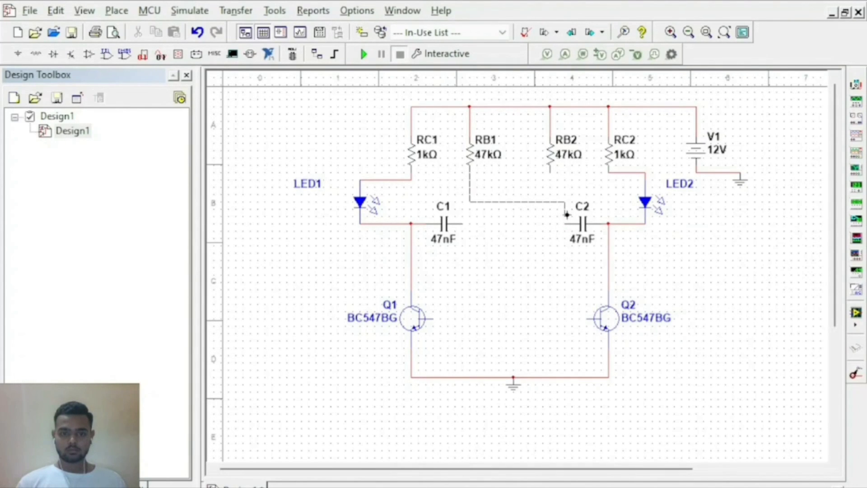
click(567, 218)
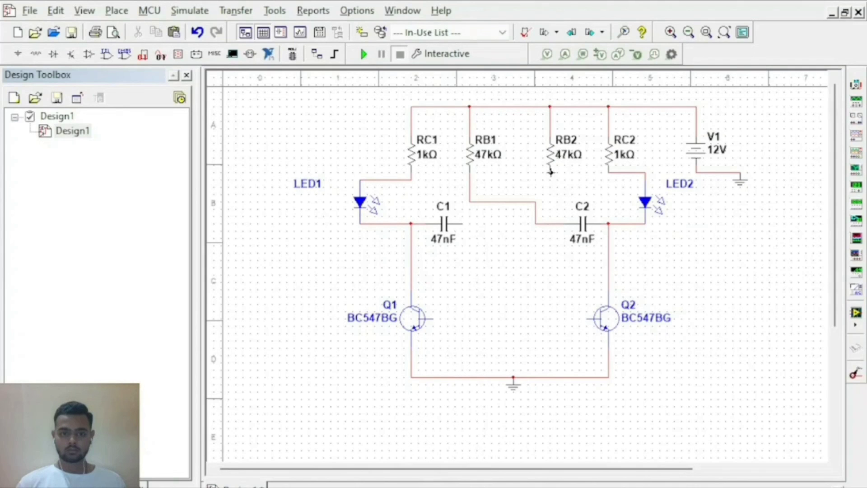
click(551, 180)
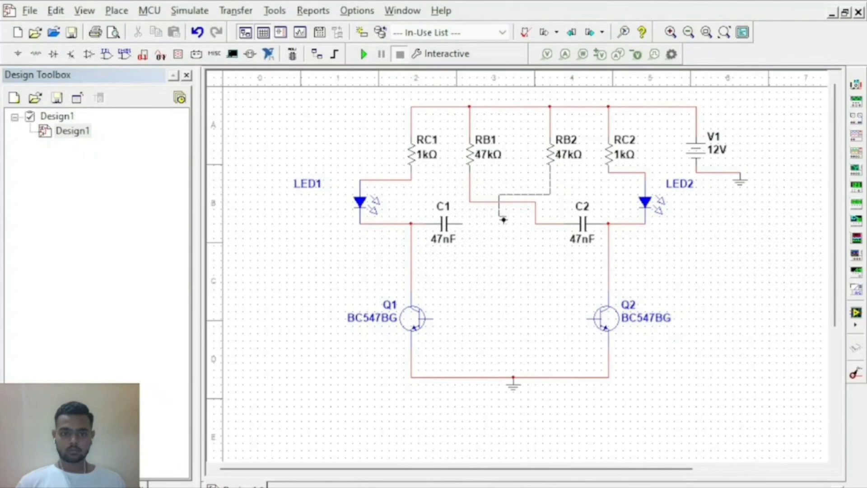
click(460, 225)
- Wire the base of Q1 to the RB1–C2 wire and the base of Q2 to the RB2–C1 wire
scroll(497, 253, down, 5)
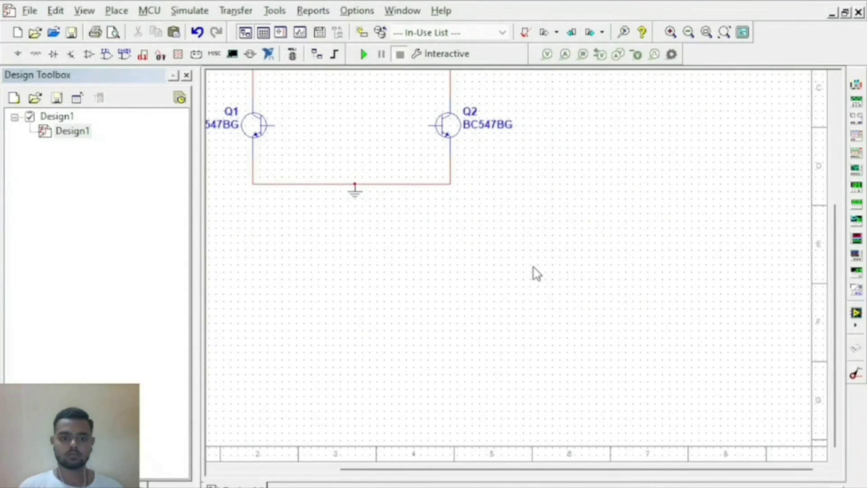
drag(496, 470, 376, 470)
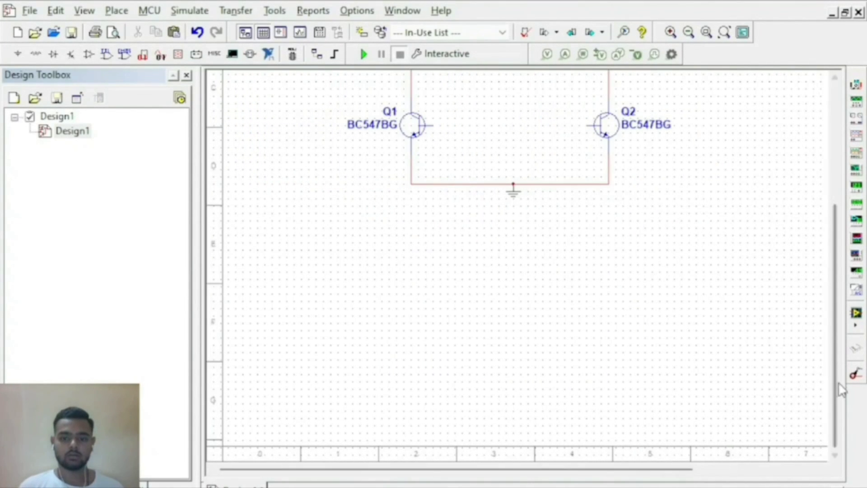
drag(834, 393, 807, 216)
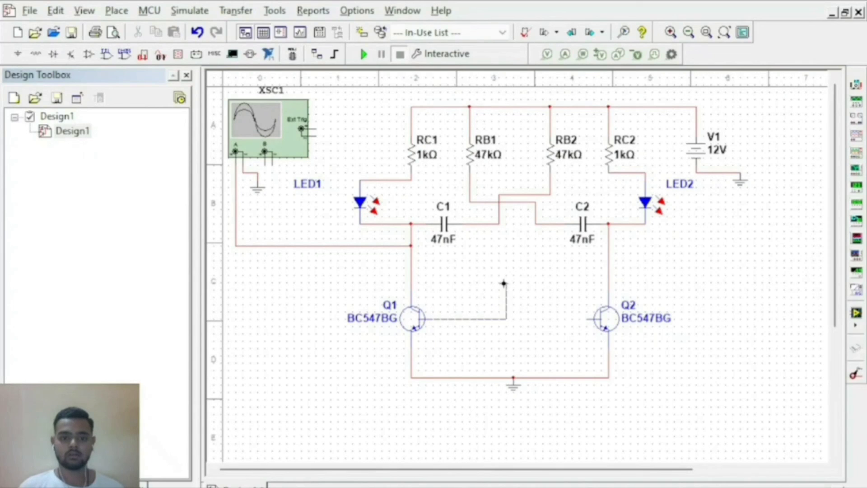
click(542, 225)
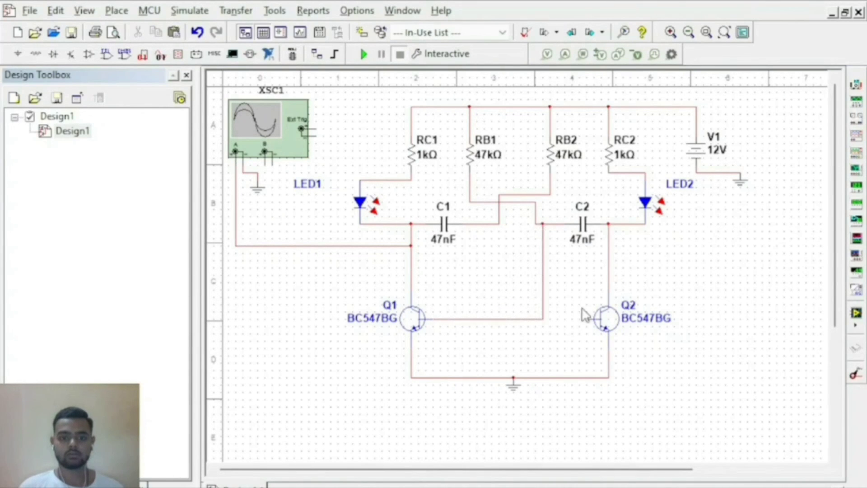
click(587, 319)
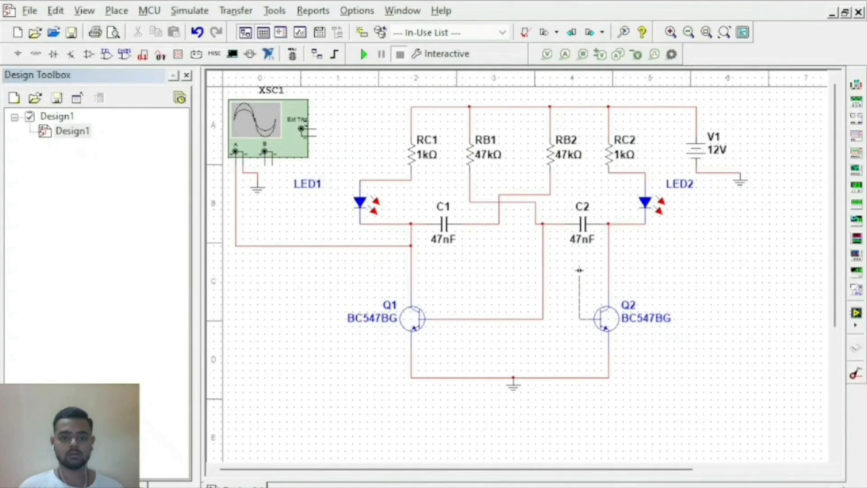
click(484, 224)
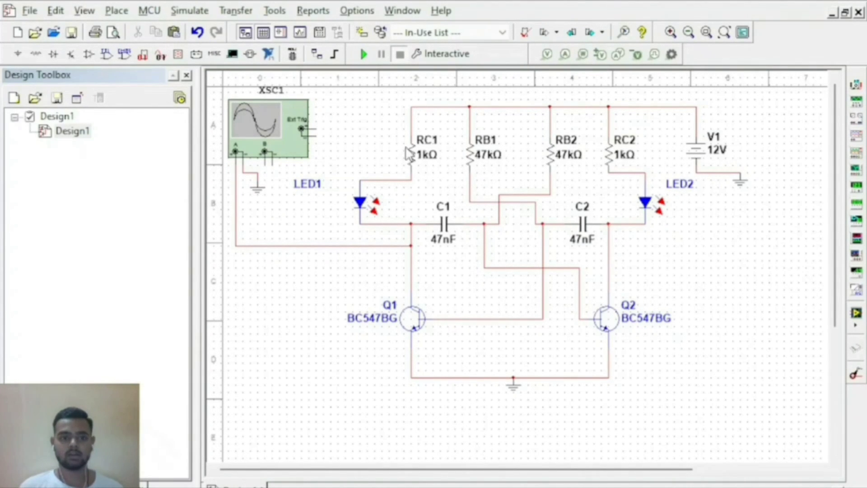
- Run the interactive simulation and select the oscilloscope XSC1
click(364, 55)
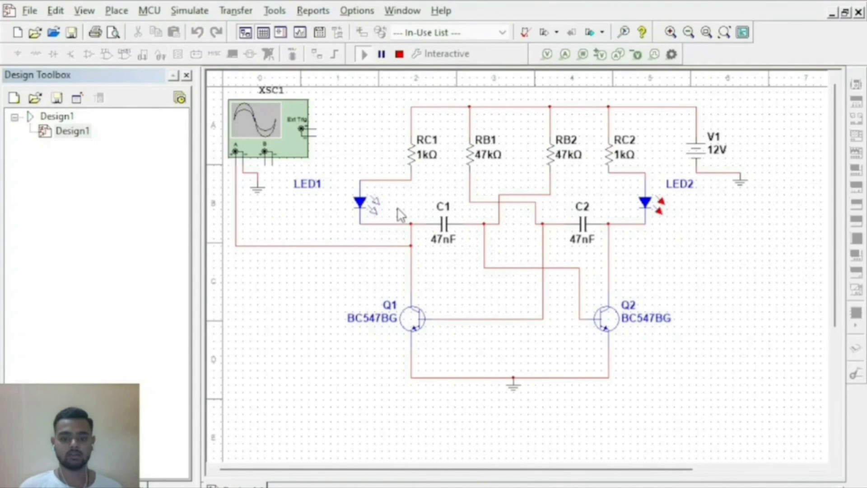
click(269, 125)
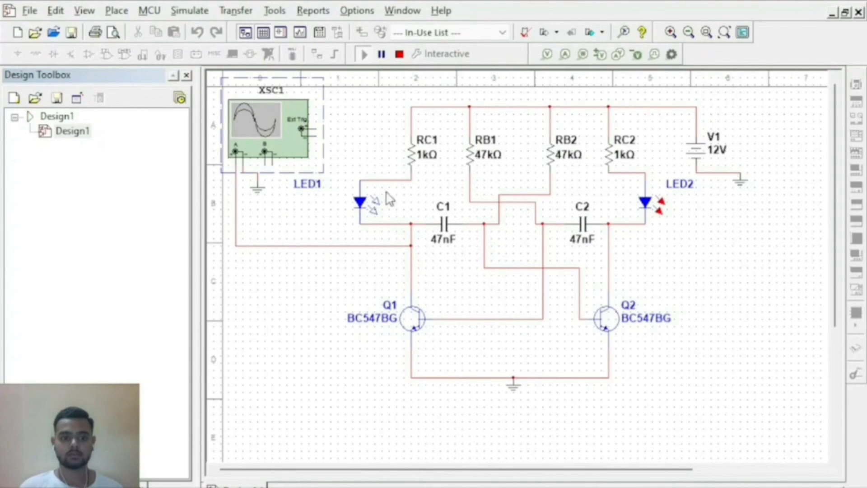